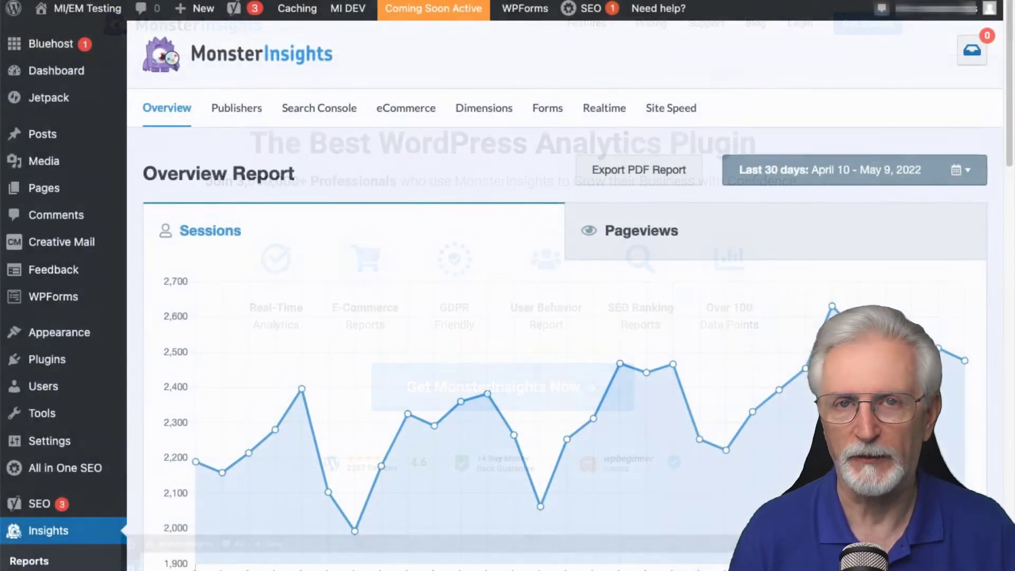
{"action": "scroll", "coordinate": [555, 318], "scroll_direction": "down", "scroll_amount": 1}
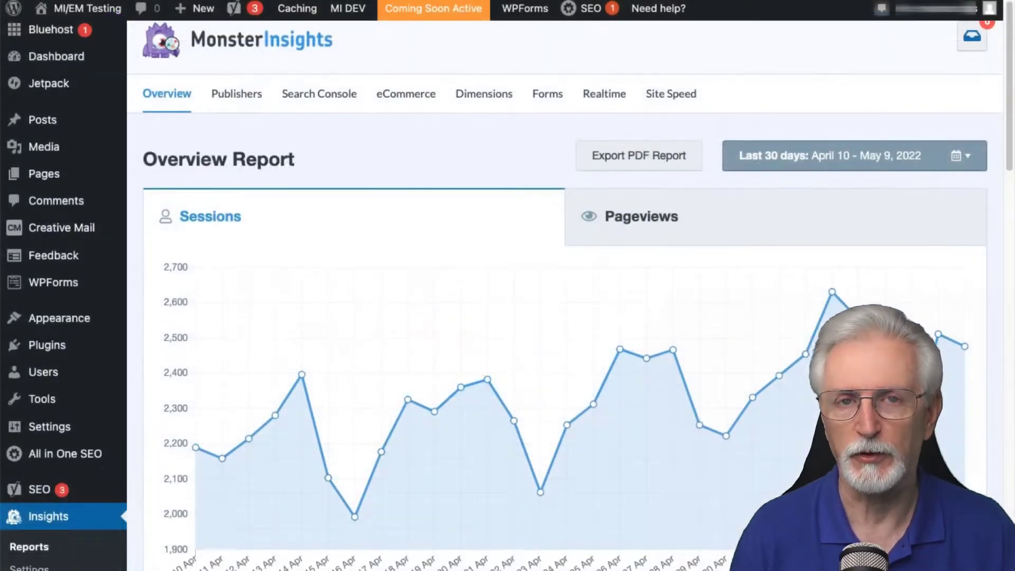
{"action": "scroll", "coordinate": [555, 317], "scroll_direction": "down", "scroll_amount": 1}
{"action": "scroll", "coordinate": [555, 318], "scroll_direction": "down", "scroll_amount": 1}
{"action": "scroll", "coordinate": [556, 317], "scroll_direction": "down", "scroll_amount": 1}
{"action": "scroll", "coordinate": [556, 318], "scroll_direction": "down", "scroll_amount": 1}
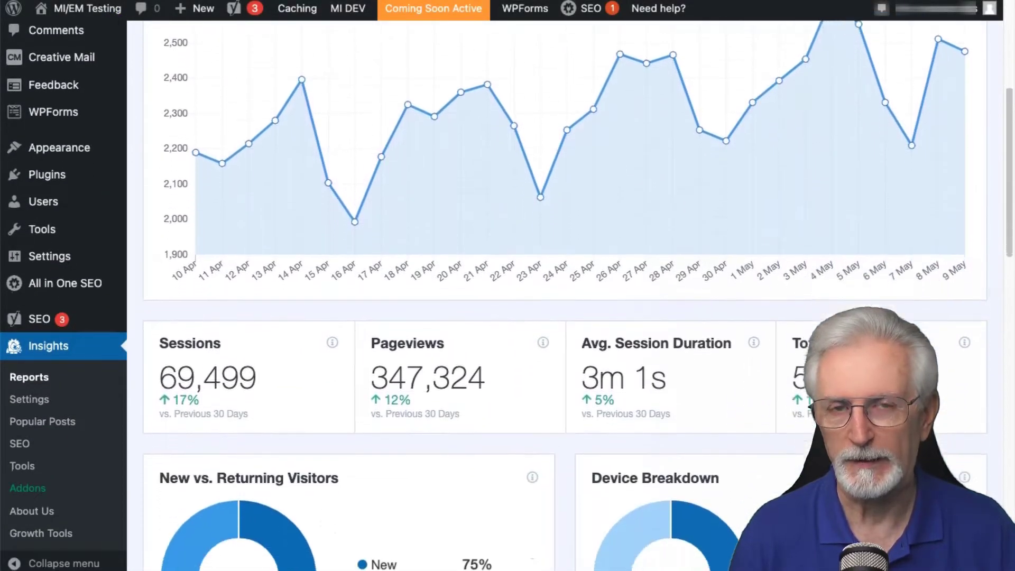
{"action": "scroll", "coordinate": [555, 318], "scroll_direction": "down", "scroll_amount": 1}
{"action": "scroll", "coordinate": [556, 317], "scroll_direction": "down", "scroll_amount": 1}
{"action": "scroll", "coordinate": [556, 317], "scroll_direction": "down", "scroll_amount": 1}
{"action": "scroll", "coordinate": [555, 318], "scroll_direction": "down", "scroll_amount": 1}
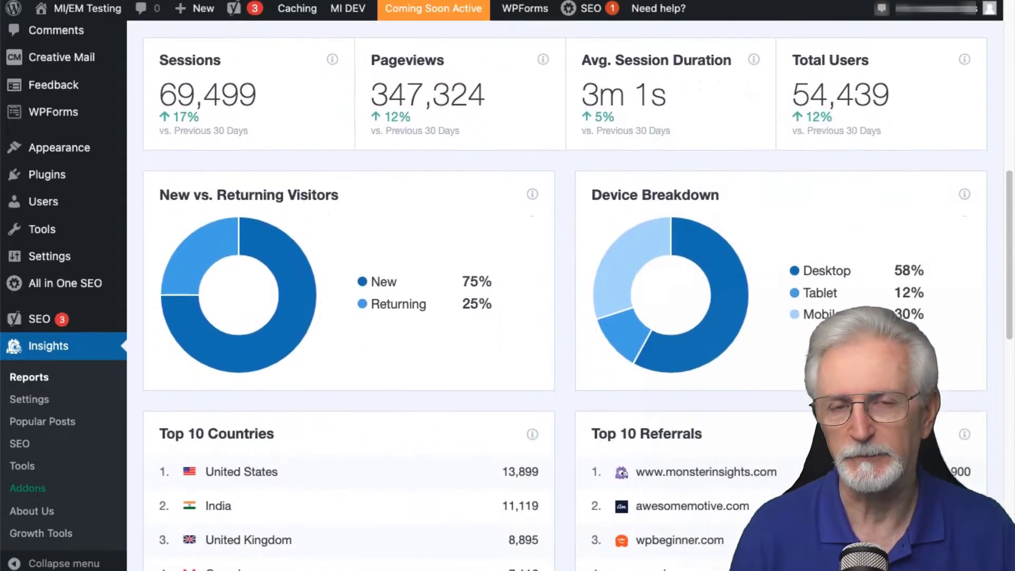
{"action": "scroll", "coordinate": [556, 318], "scroll_direction": "down", "scroll_amount": 1}
{"action": "scroll", "coordinate": [555, 318], "scroll_direction": "down", "scroll_amount": 1}
{"action": "scroll", "coordinate": [556, 317], "scroll_direction": "down", "scroll_amount": 1}
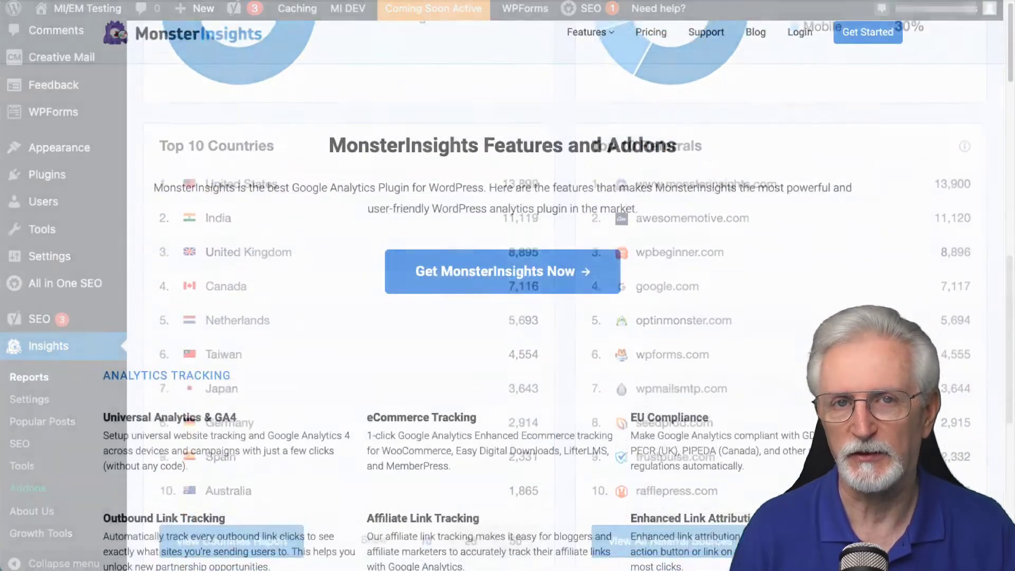
{"action": "scroll", "coordinate": [509, 318], "scroll_direction": "down", "scroll_amount": 1}
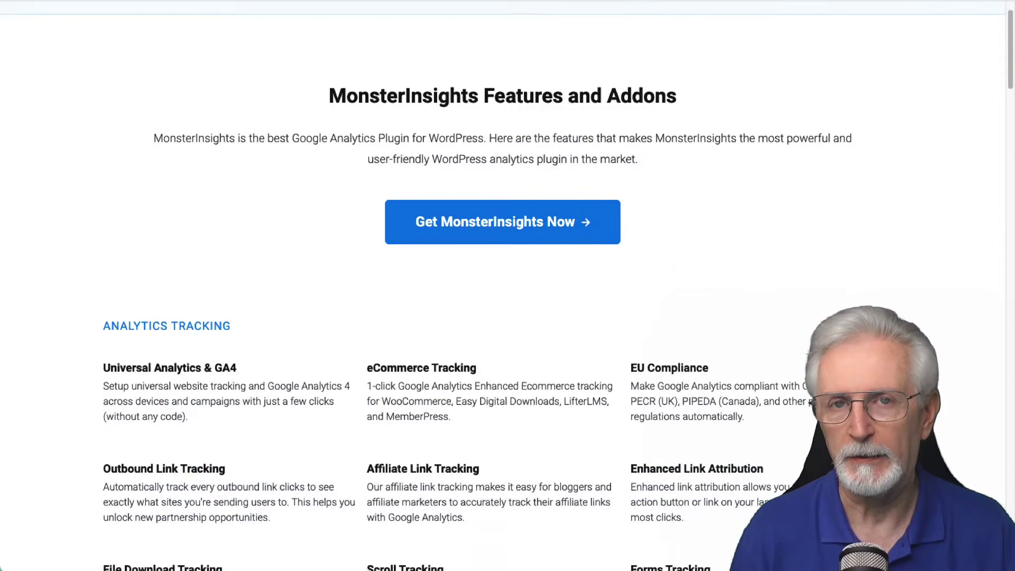
{"action": "scroll", "coordinate": [508, 318], "scroll_direction": "down", "scroll_amount": 1}
{"action": "scroll", "coordinate": [508, 318], "scroll_direction": "down", "scroll_amount": 1}
{"action": "scroll", "coordinate": [507, 317], "scroll_direction": "down", "scroll_amount": 1}
{"action": "scroll", "coordinate": [508, 317], "scroll_direction": "down", "scroll_amount": 1}
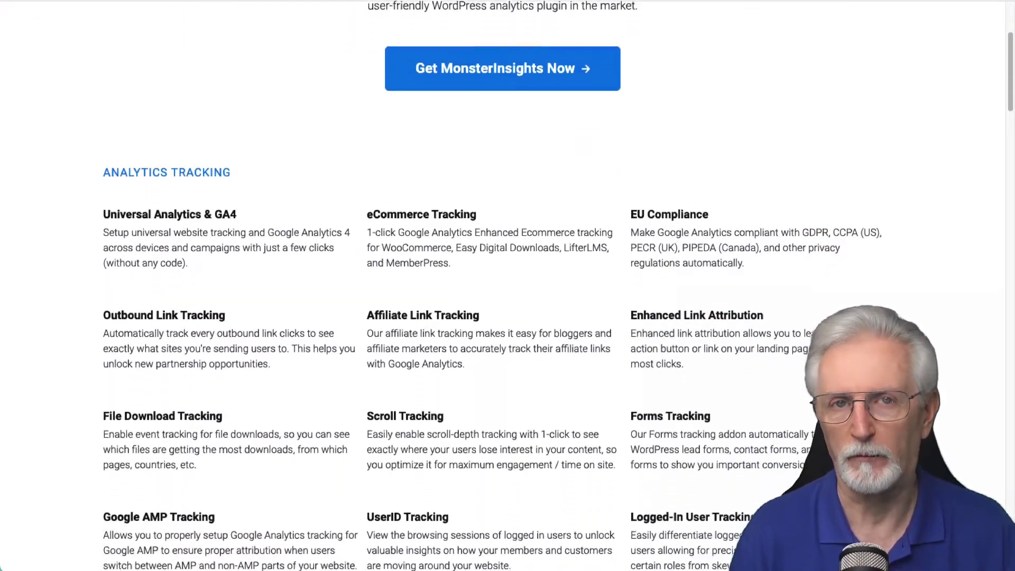
{"action": "scroll", "coordinate": [507, 318], "scroll_direction": "down", "scroll_amount": 1}
{"action": "scroll", "coordinate": [508, 318], "scroll_direction": "down", "scroll_amount": 1}
{"action": "scroll", "coordinate": [508, 318], "scroll_direction": "down", "scroll_amount": 1}
{"action": "scroll", "coordinate": [508, 317], "scroll_direction": "down", "scroll_amount": 1}
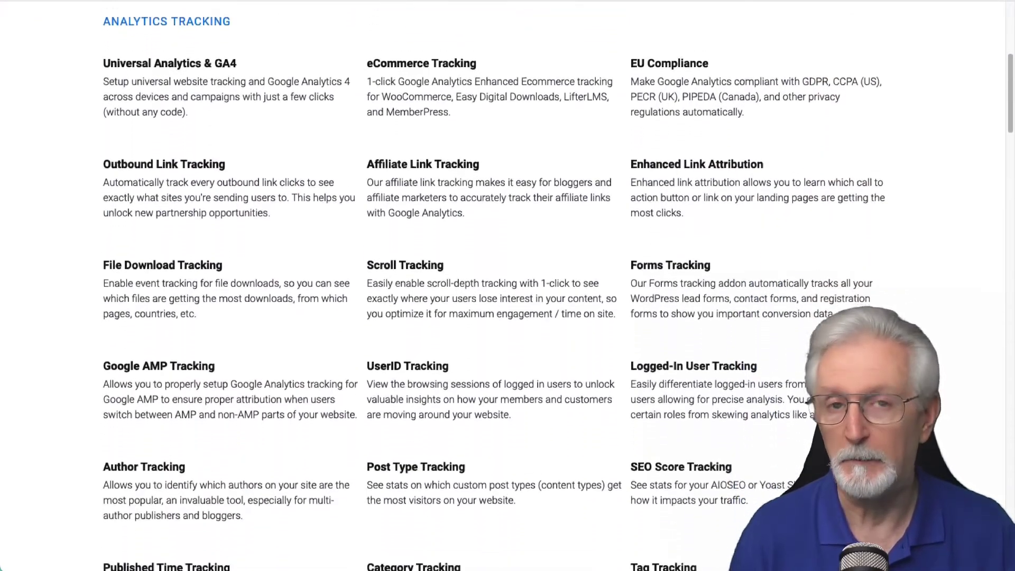
{"action": "scroll", "coordinate": [508, 318], "scroll_direction": "down", "scroll_amount": 1}
{"action": "scroll", "coordinate": [508, 318], "scroll_direction": "down", "scroll_amount": 1}
{"action": "scroll", "coordinate": [508, 318], "scroll_direction": "down", "scroll_amount": 1}
{"action": "scroll", "coordinate": [508, 317], "scroll_direction": "down", "scroll_amount": 1}
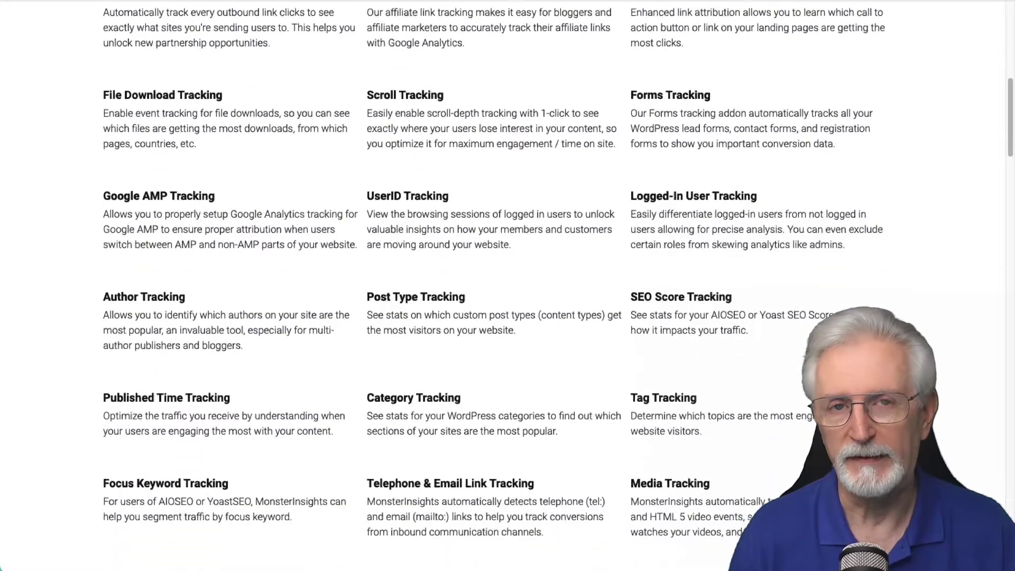
{"action": "scroll", "coordinate": [509, 318], "scroll_direction": "down", "scroll_amount": 1}
{"action": "scroll", "coordinate": [508, 318], "scroll_direction": "down", "scroll_amount": 1}
{"action": "scroll", "coordinate": [508, 318], "scroll_direction": "down", "scroll_amount": 1}
{"action": "scroll", "coordinate": [508, 317], "scroll_direction": "down", "scroll_amount": 1}
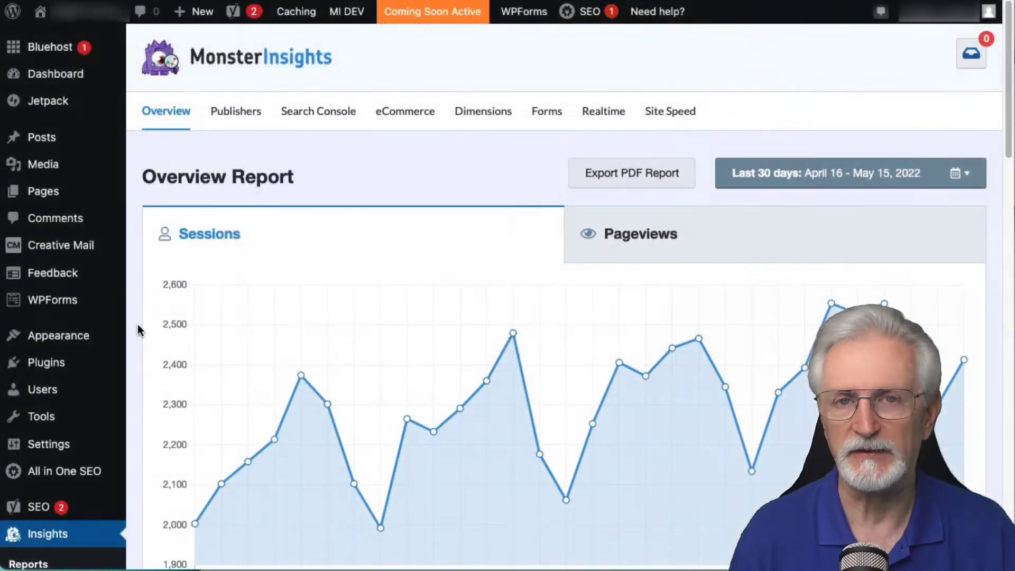
{"action": "scroll", "coordinate": [139, 331], "scroll_direction": "down", "scroll_amount": 2}
{"action": "scroll", "coordinate": [138, 330], "scroll_direction": "down", "scroll_amount": 2}
{"action": "scroll", "coordinate": [139, 330], "scroll_direction": "down", "scroll_amount": 3}
{"action": "scroll", "coordinate": [139, 331], "scroll_direction": "down", "scroll_amount": 2}
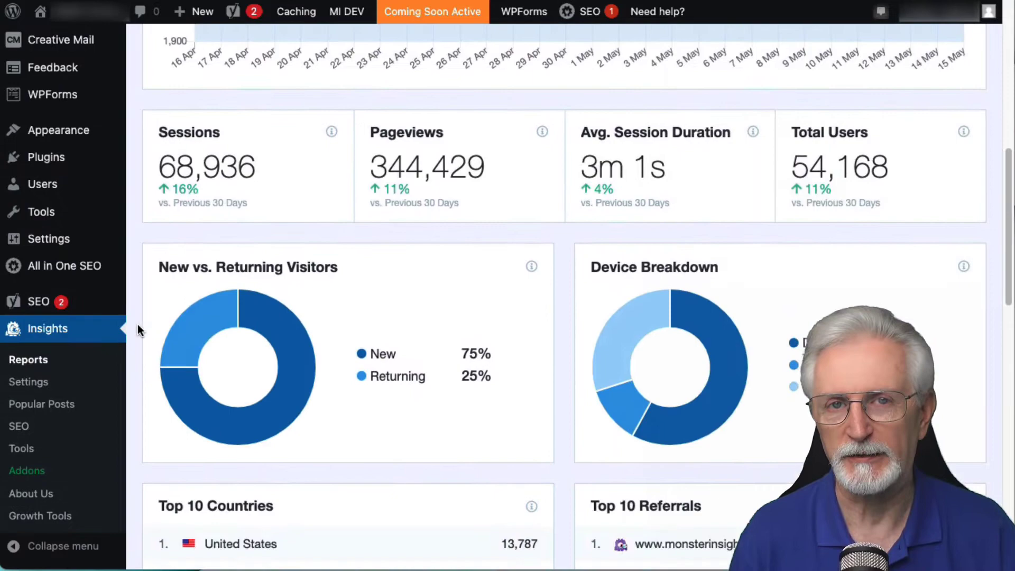
{"action": "scroll", "coordinate": [139, 331], "scroll_direction": "down", "scroll_amount": 2}
{"action": "scroll", "coordinate": [139, 330], "scroll_direction": "down", "scroll_amount": 2}
{"action": "scroll", "coordinate": [139, 330], "scroll_direction": "down", "scroll_amount": 2}
{"action": "scroll", "coordinate": [139, 330], "scroll_direction": "down", "scroll_amount": 2}
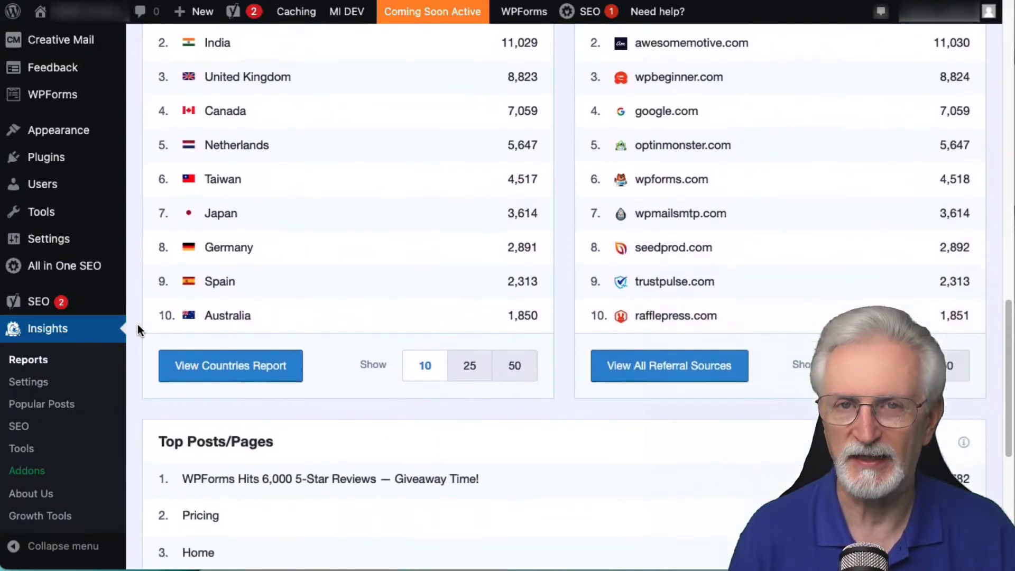
{"action": "scroll", "coordinate": [139, 330], "scroll_direction": "down", "scroll_amount": 2}
{"action": "scroll", "coordinate": [139, 330], "scroll_direction": "down", "scroll_amount": 2}
{"action": "scroll", "coordinate": [139, 330], "scroll_direction": "down", "scroll_amount": 1}
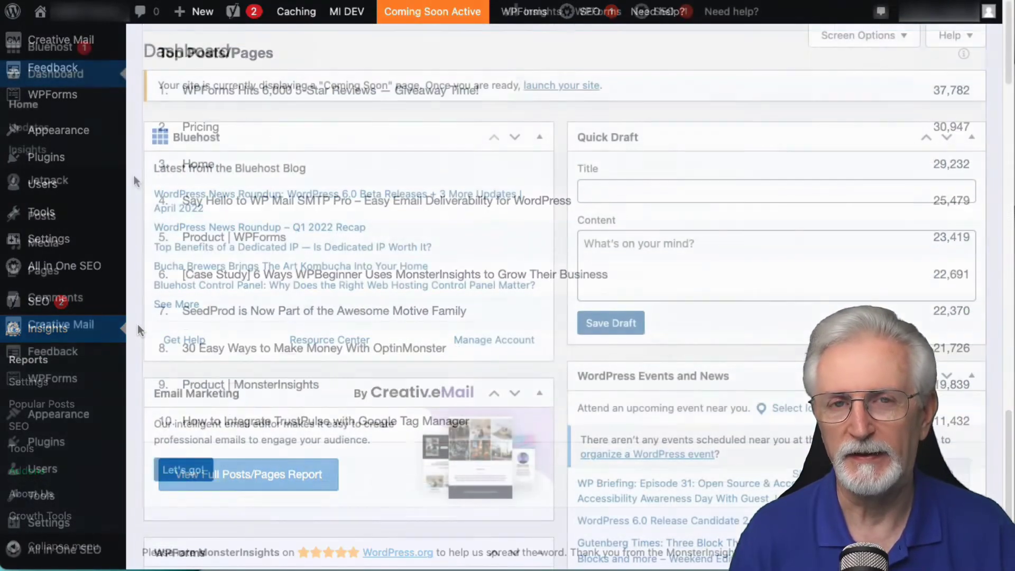
{"action": "scroll", "coordinate": [133, 178], "scroll_direction": "down", "scroll_amount": 3}
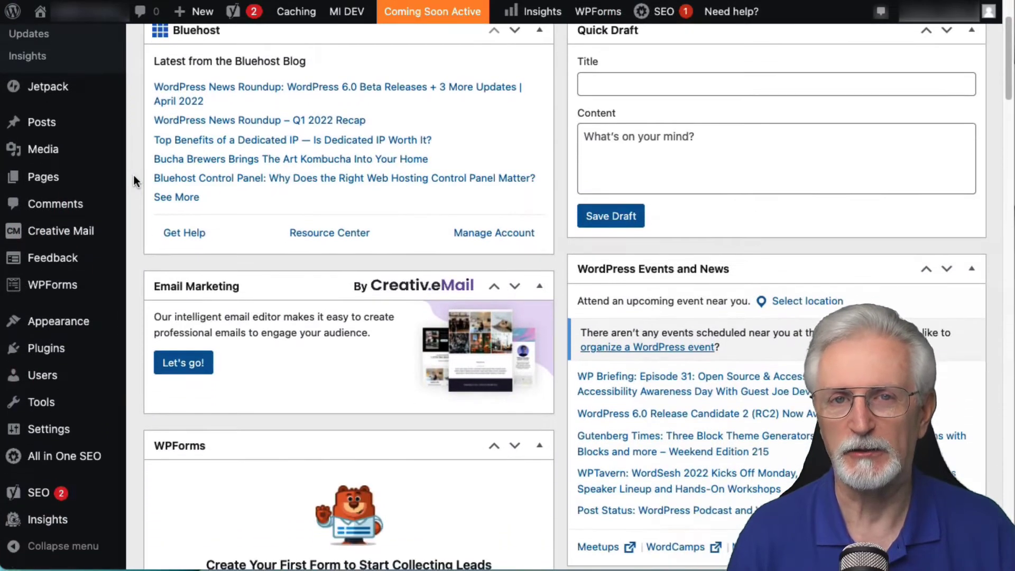
{"action": "mouse_move", "coordinate": [48, 520]}
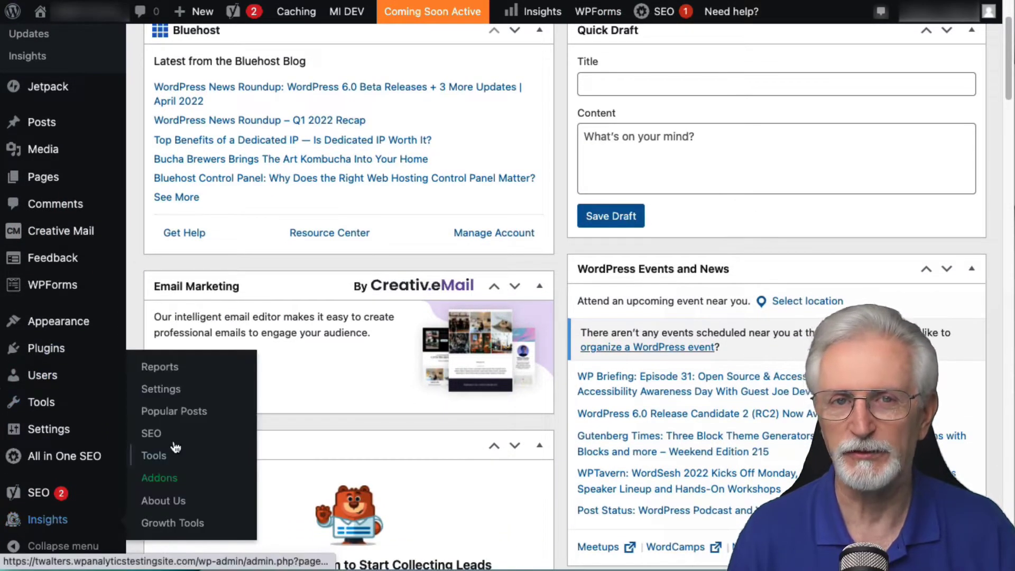
Open the MonsterInsights Reports page from the Insights menu.
{"action": "left_click", "coordinate": [162, 373]}
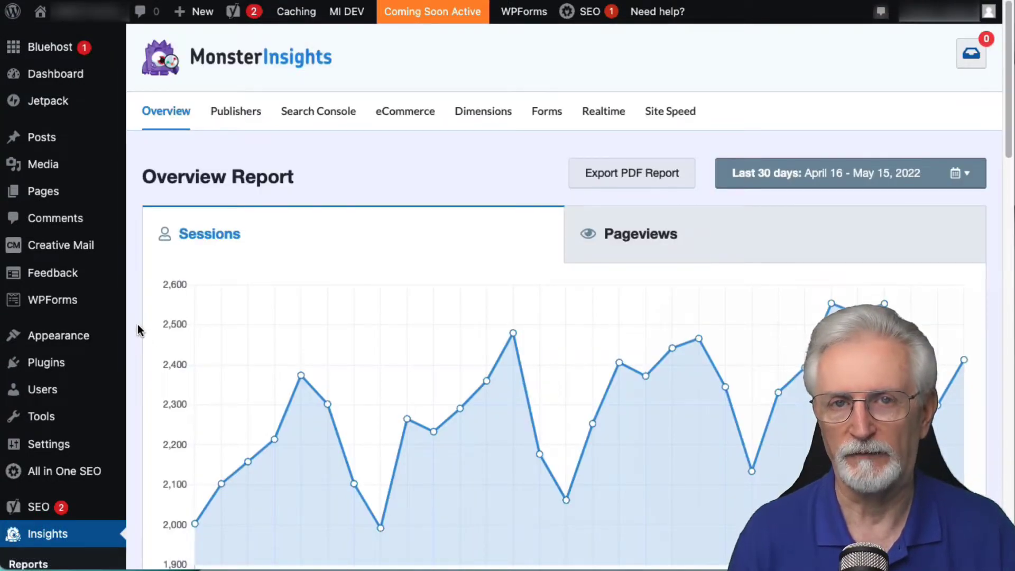
{"action": "scroll", "coordinate": [139, 330], "scroll_direction": "down", "scroll_amount": 5}
{"action": "scroll", "coordinate": [139, 330], "scroll_direction": "down", "scroll_amount": 5}
{"action": "scroll", "coordinate": [138, 331], "scroll_direction": "down", "scroll_amount": 5}
{"action": "scroll", "coordinate": [138, 330], "scroll_direction": "down", "scroll_amount": 2}
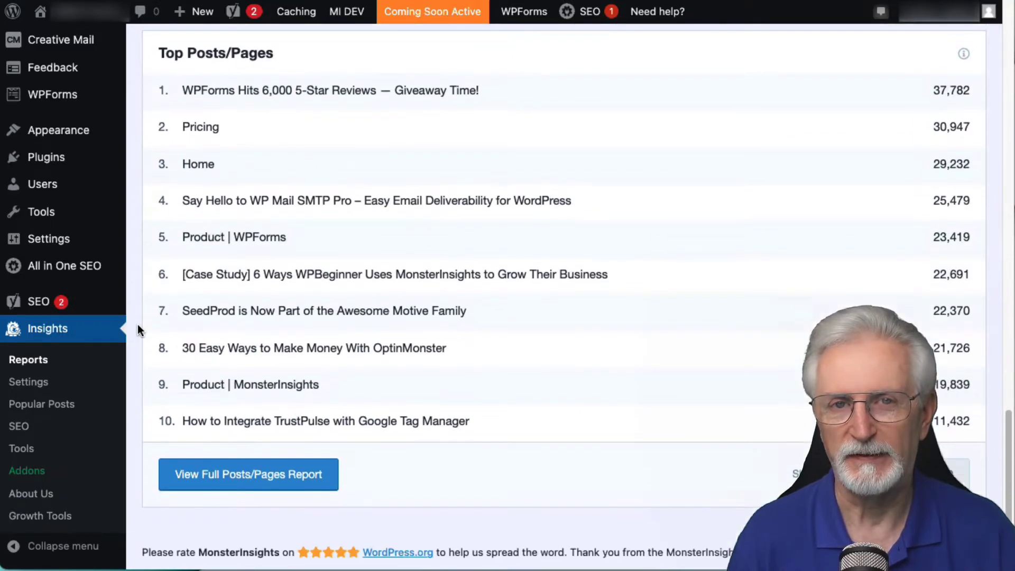
{"action": "scroll", "coordinate": [132, 295], "scroll_direction": "up", "scroll_amount": 2}
{"action": "scroll", "coordinate": [133, 295], "scroll_direction": "up", "scroll_amount": 5}
{"action": "scroll", "coordinate": [131, 294], "scroll_direction": "up", "scroll_amount": 5}
{"action": "scroll", "coordinate": [131, 294], "scroll_direction": "up", "scroll_amount": 5}
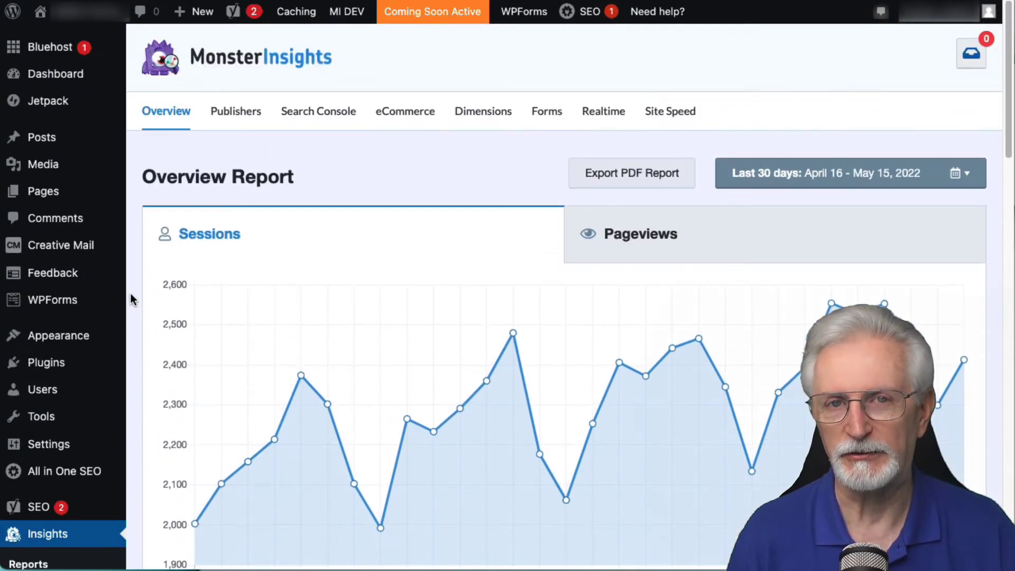
Switch to the Publishers report to see Top Landing Pages.
{"action": "left_click", "coordinate": [235, 113]}
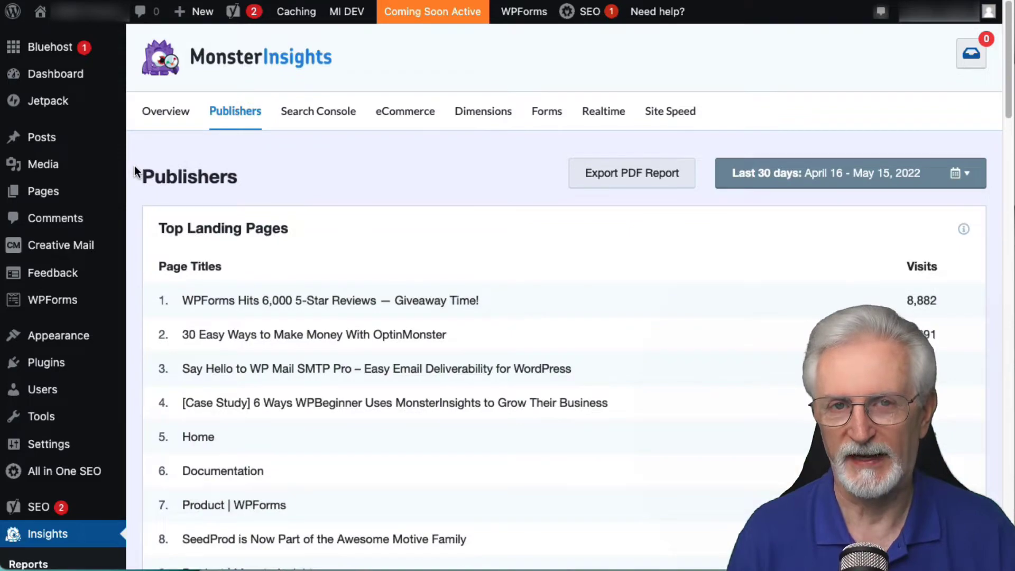
{"action": "scroll", "coordinate": [135, 172], "scroll_direction": "down", "scroll_amount": 1}
{"action": "scroll", "coordinate": [135, 171], "scroll_direction": "down", "scroll_amount": 2}
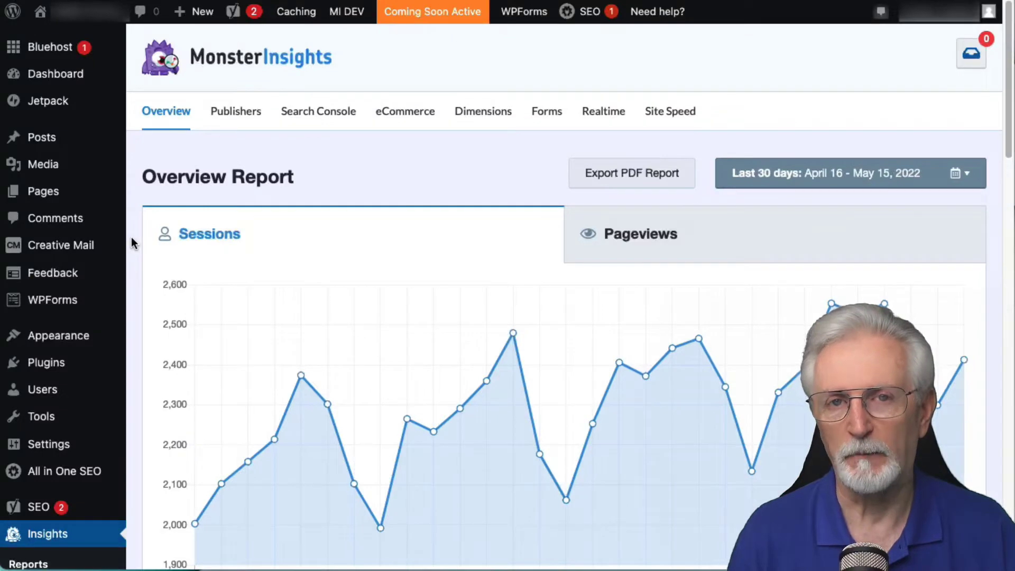
{"action": "scroll", "coordinate": [132, 239], "scroll_direction": "down", "scroll_amount": 5}
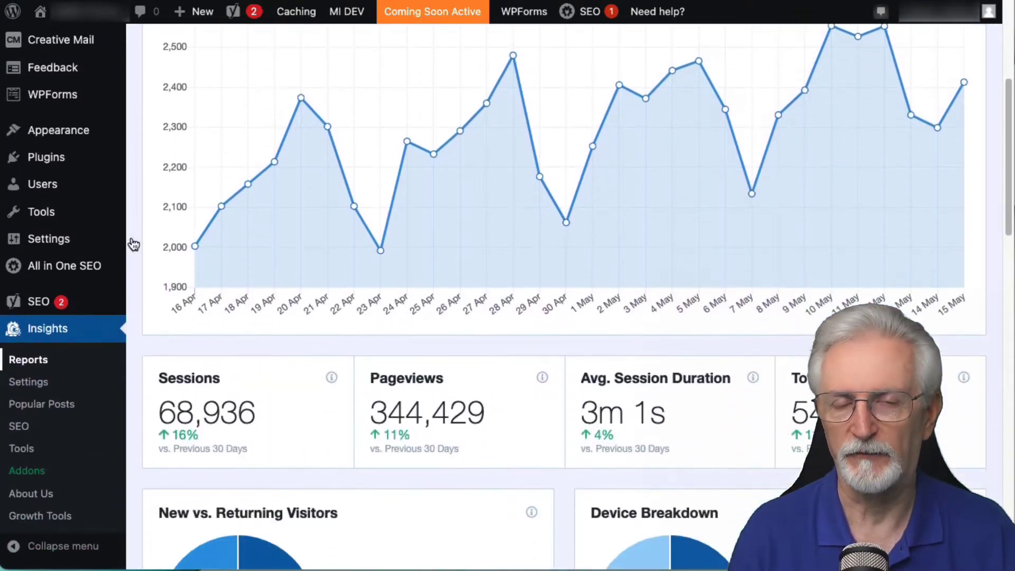
Go to the MonsterInsights Addons page.
{"action": "left_click", "coordinate": [40, 475]}
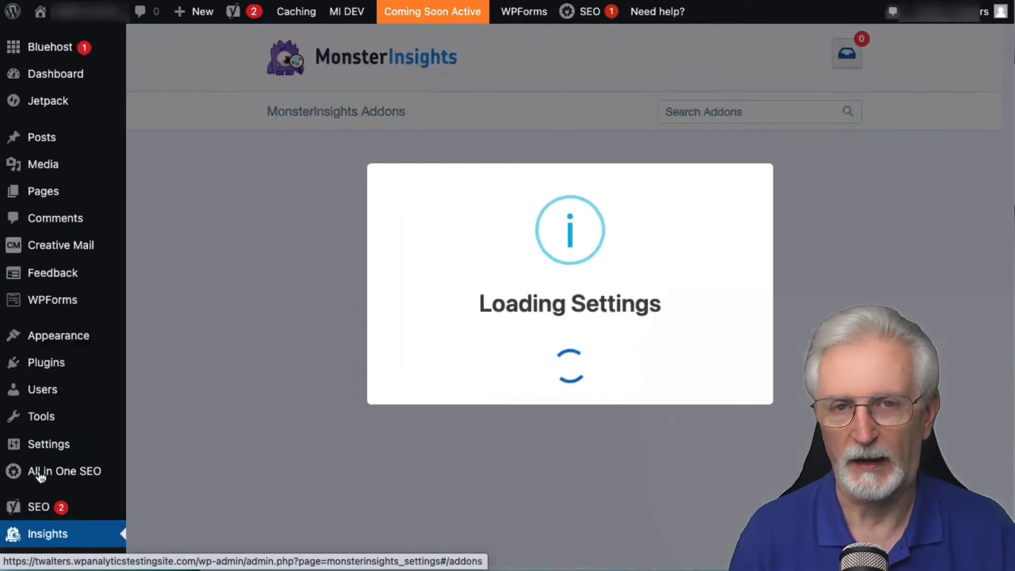
{"action": "scroll", "coordinate": [221, 362], "scroll_direction": "down", "scroll_amount": 1}
{"action": "scroll", "coordinate": [222, 365], "scroll_direction": "down", "scroll_amount": 2}
{"action": "scroll", "coordinate": [222, 361], "scroll_direction": "down", "scroll_amount": 2}
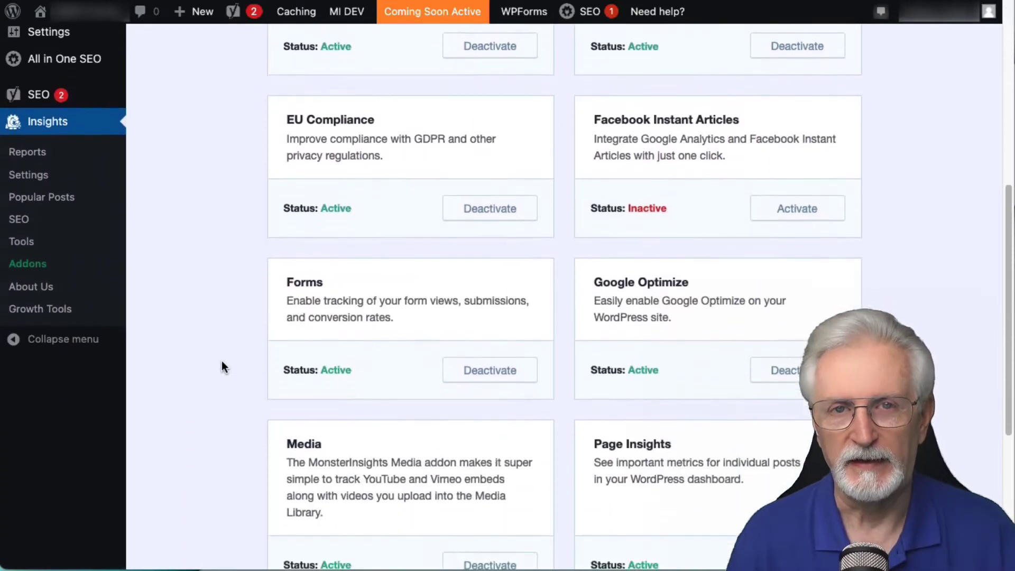
{"action": "scroll", "coordinate": [221, 361], "scroll_direction": "down", "scroll_amount": 3}
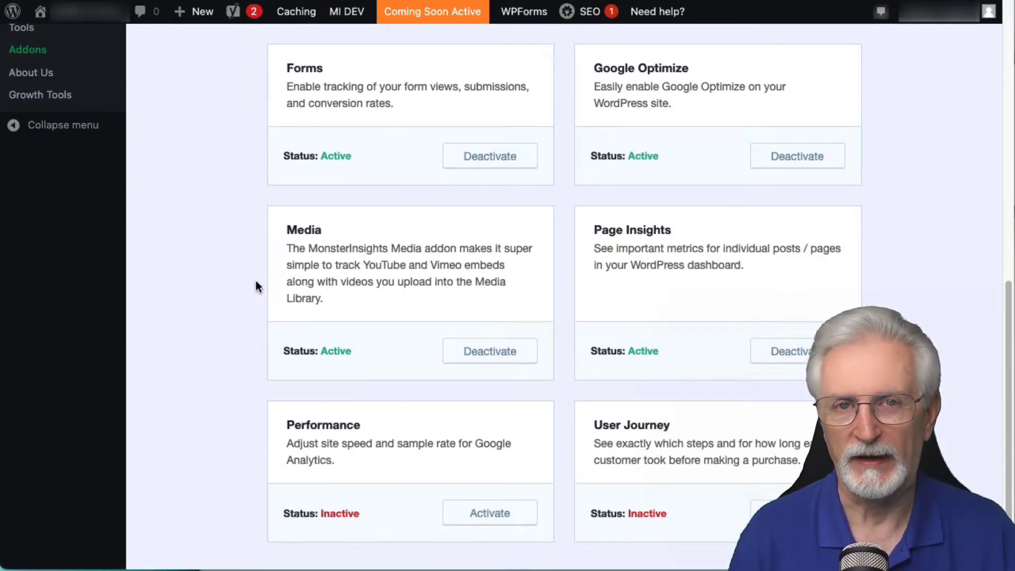
{"action": "scroll", "coordinate": [220, 281], "scroll_direction": "up", "scroll_amount": 3}
{"action": "scroll", "coordinate": [211, 286], "scroll_direction": "up", "scroll_amount": 1}
View the MonsterInsights Engagement settings listing tracked file download extensions.
{"action": "left_click", "coordinate": [57, 223]}
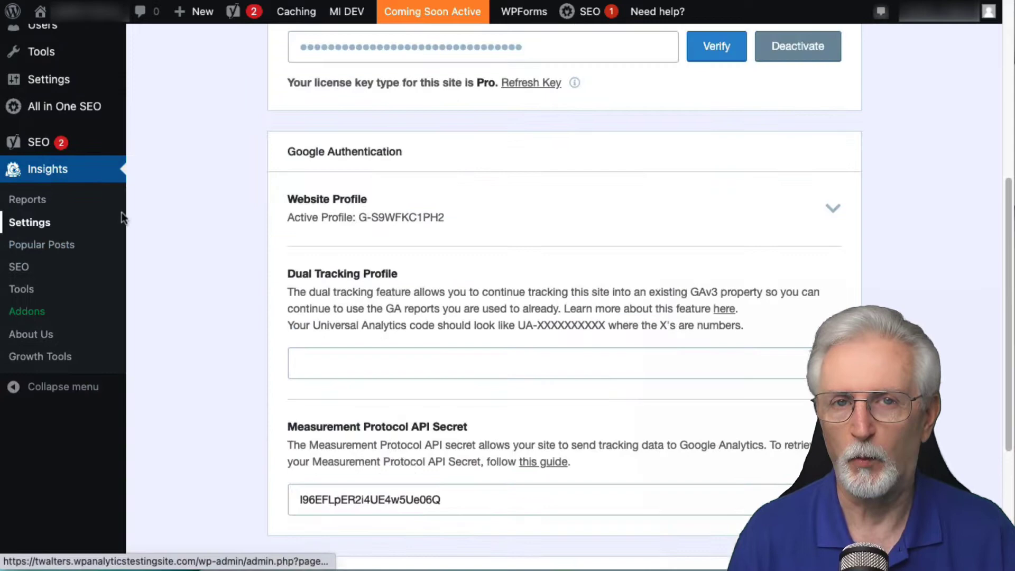
{"action": "scroll", "coordinate": [154, 215], "scroll_direction": "up", "scroll_amount": 2}
{"action": "scroll", "coordinate": [153, 210], "scroll_direction": "up", "scroll_amount": 1}
{"action": "left_click", "coordinate": [336, 129]}
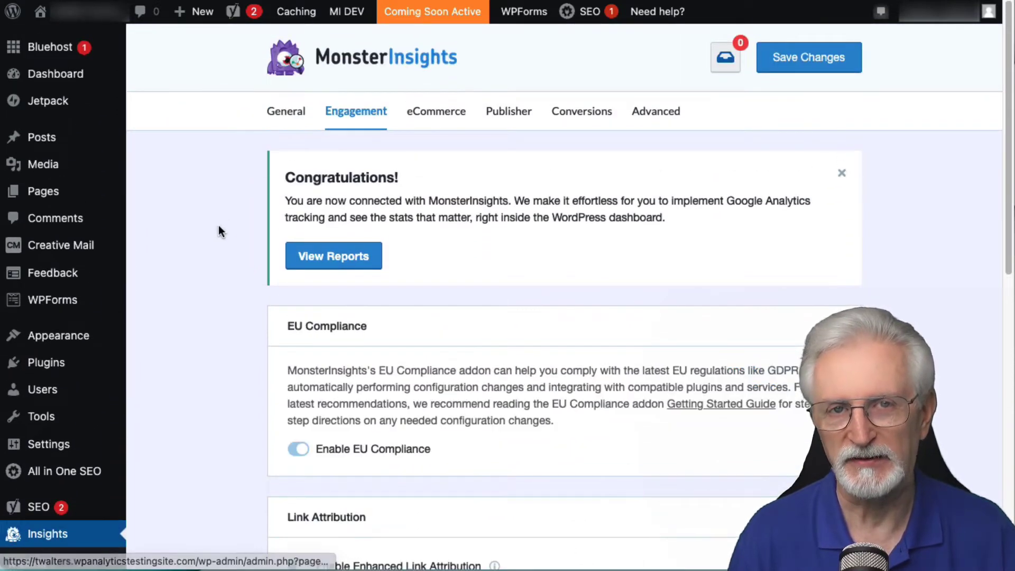
{"action": "scroll", "coordinate": [218, 227], "scroll_direction": "down", "scroll_amount": 1}
{"action": "scroll", "coordinate": [218, 227], "scroll_direction": "down", "scroll_amount": 2}
{"action": "scroll", "coordinate": [218, 227], "scroll_direction": "down", "scroll_amount": 2}
{"action": "scroll", "coordinate": [219, 228], "scroll_direction": "down", "scroll_amount": 2}
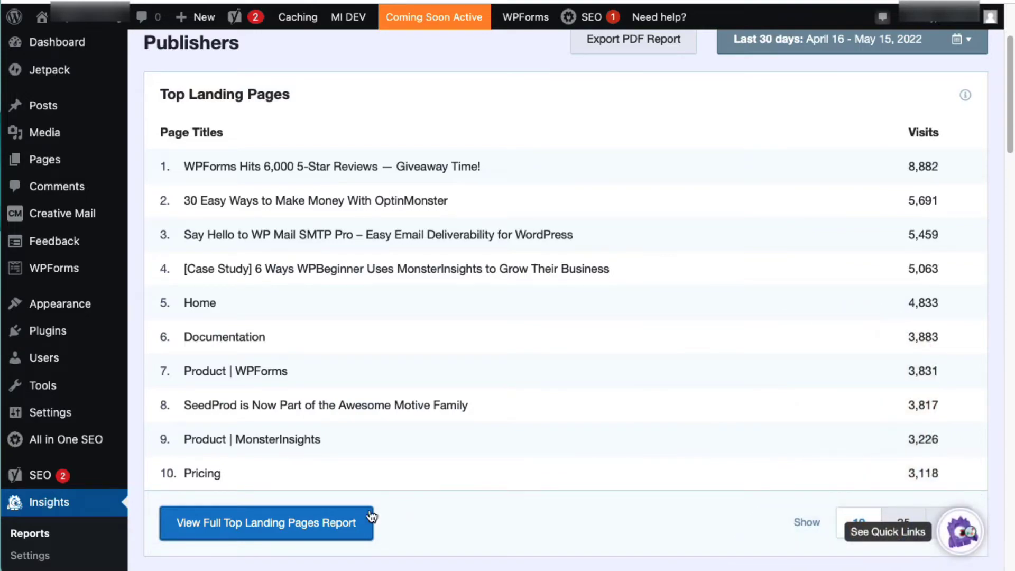
Launch the full Top Landing Pages report in Google Analytics.
{"action": "left_click", "coordinate": [309, 523]}
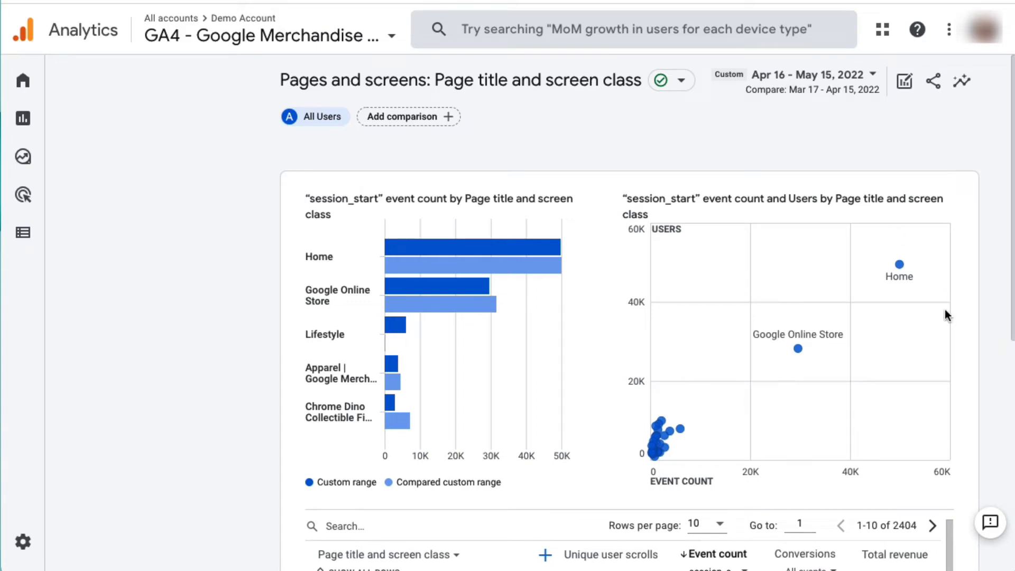
{"action": "scroll", "coordinate": [969, 409], "scroll_direction": "down", "scroll_amount": 5}
{"action": "scroll", "coordinate": [649, 544], "scroll_direction": "left", "scroll_amount": 5}
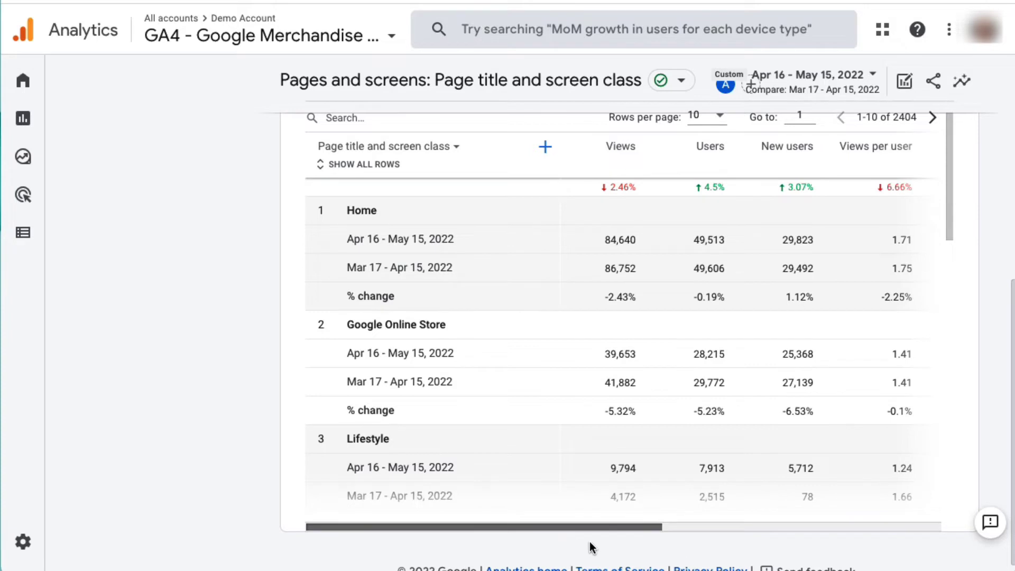
{"action": "scroll", "coordinate": [621, 540], "scroll_direction": "right", "scroll_amount": 2}
{"action": "scroll", "coordinate": [637, 539], "scroll_direction": "right", "scroll_amount": 3}
{"action": "scroll", "coordinate": [658, 539], "scroll_direction": "right", "scroll_amount": 2}
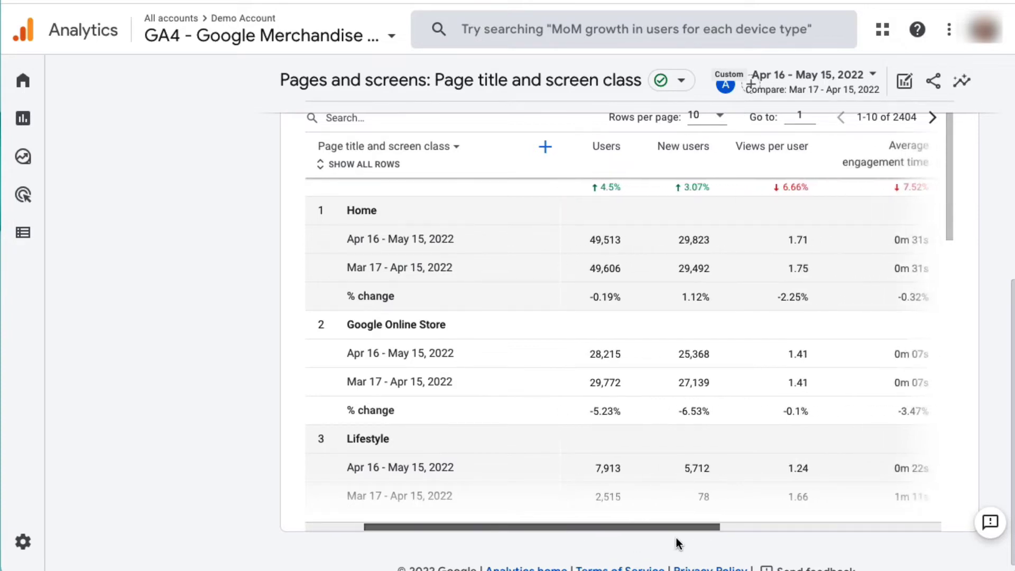
{"action": "left_click_drag", "start_coordinate": [677, 543], "coordinate": [908, 534]}
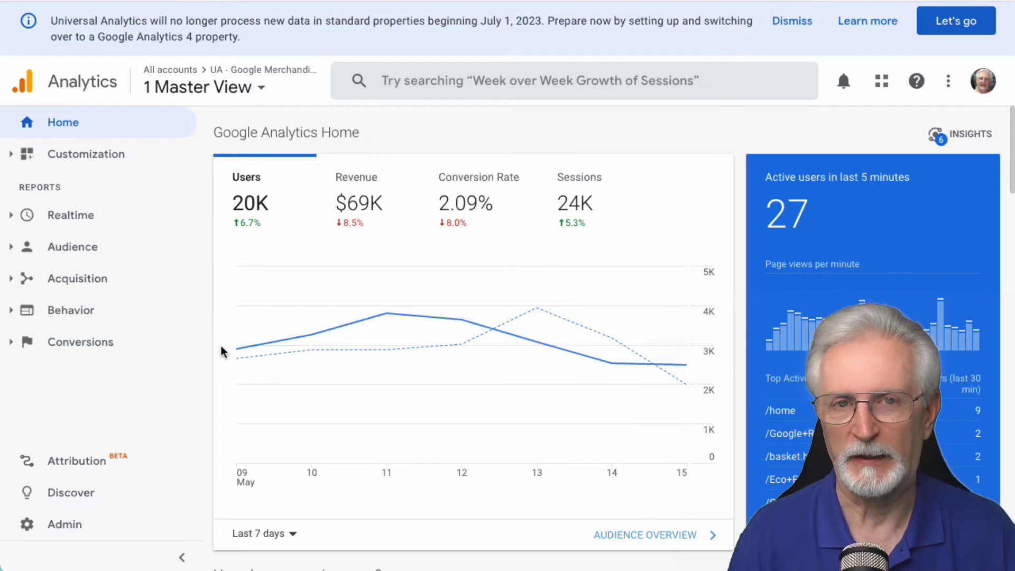
Go to the Behavior > Site Content > Landing Pages report.
{"action": "left_click", "coordinate": [12, 313]}
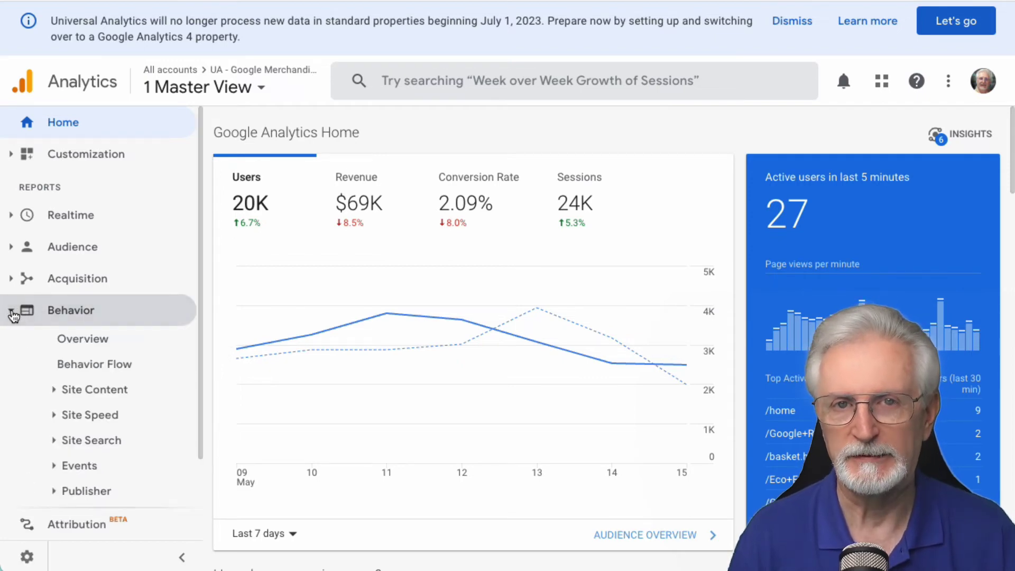
{"action": "left_click", "coordinate": [94, 390]}
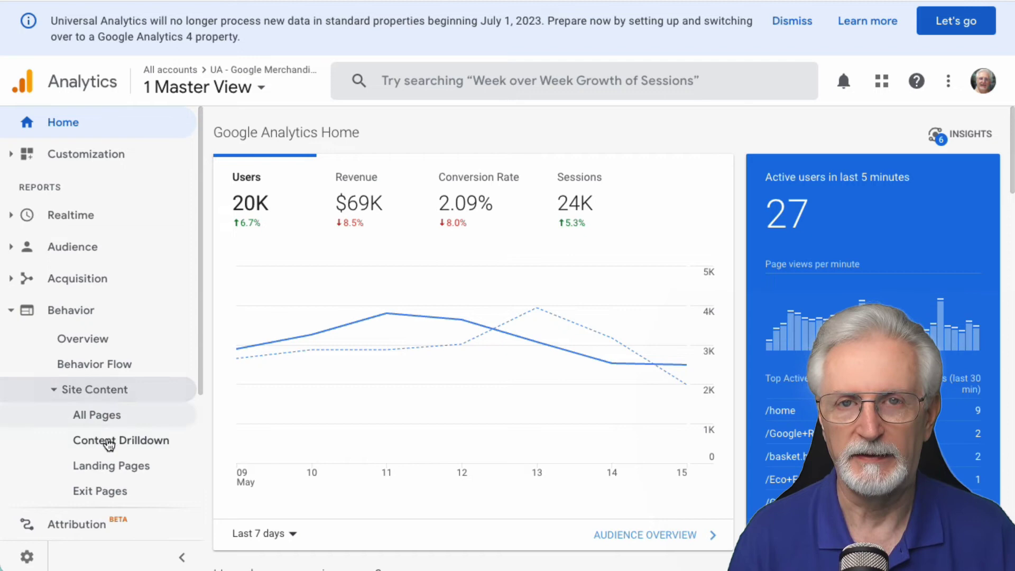
{"action": "left_click", "coordinate": [109, 468]}
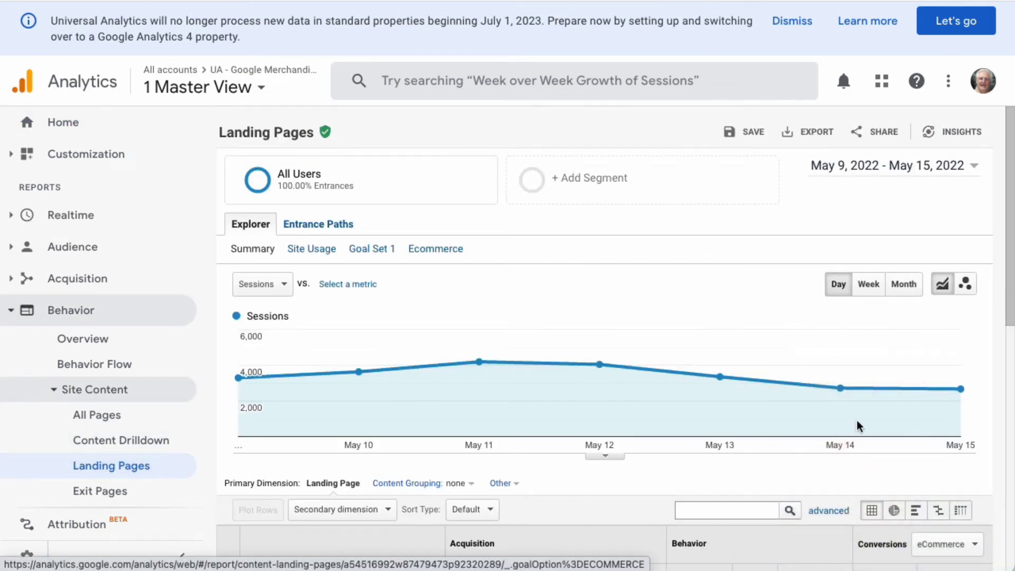
{"action": "left_click_drag", "start_coordinate": [1006, 284], "coordinate": [1006, 450]}
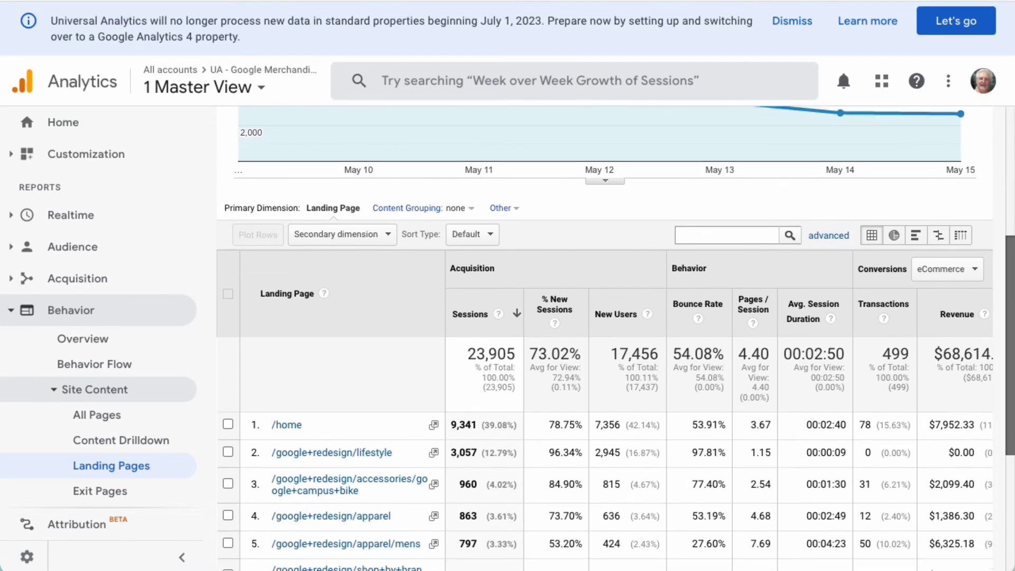
{"action": "scroll", "coordinate": [603, 357], "scroll_direction": "down", "scroll_amount": 1}
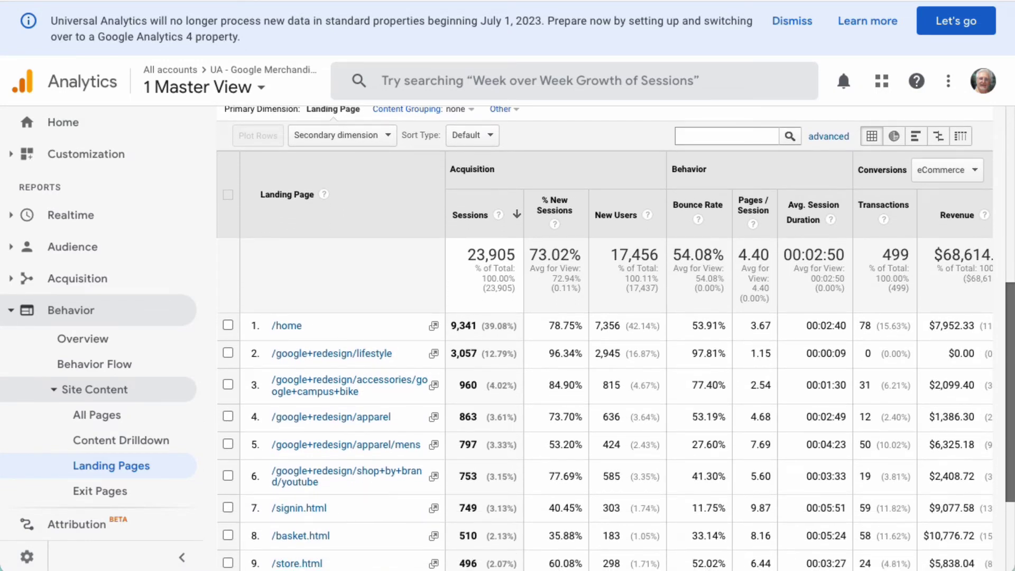
{"action": "scroll", "coordinate": [1009, 262], "scroll_direction": "down", "scroll_amount": 1}
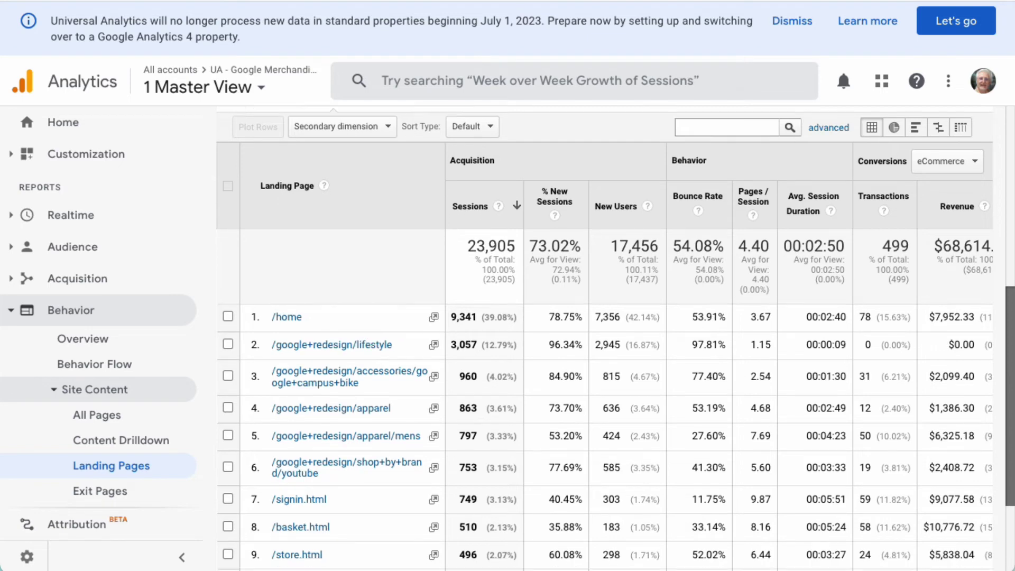
Show Goal 1: Purchase Completed columns, sorted by Goal 1 conversion rate.
{"action": "left_click", "coordinate": [982, 170]}
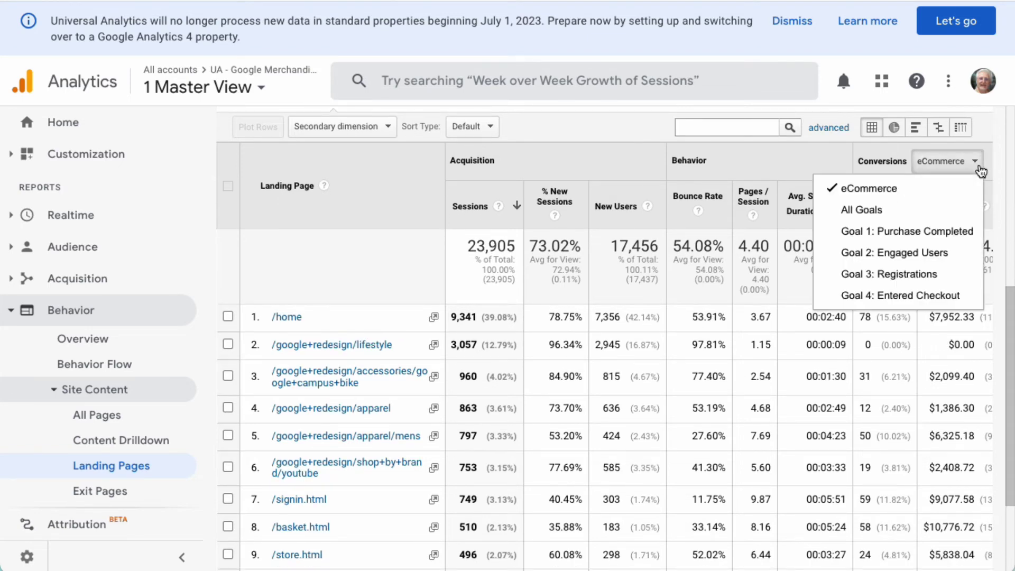
{"action": "left_click", "coordinate": [950, 231]}
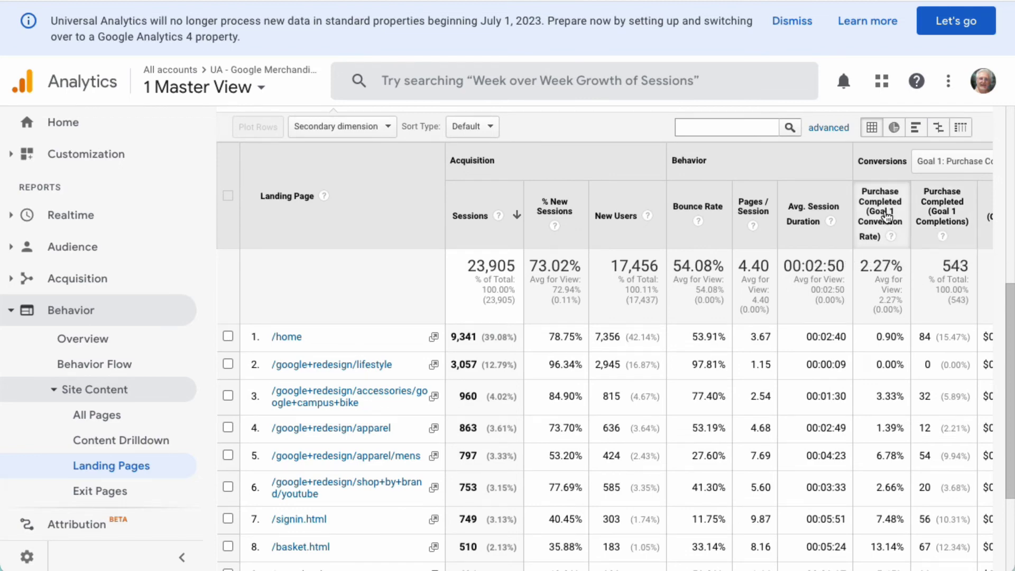
{"action": "left_click", "coordinate": [886, 219]}
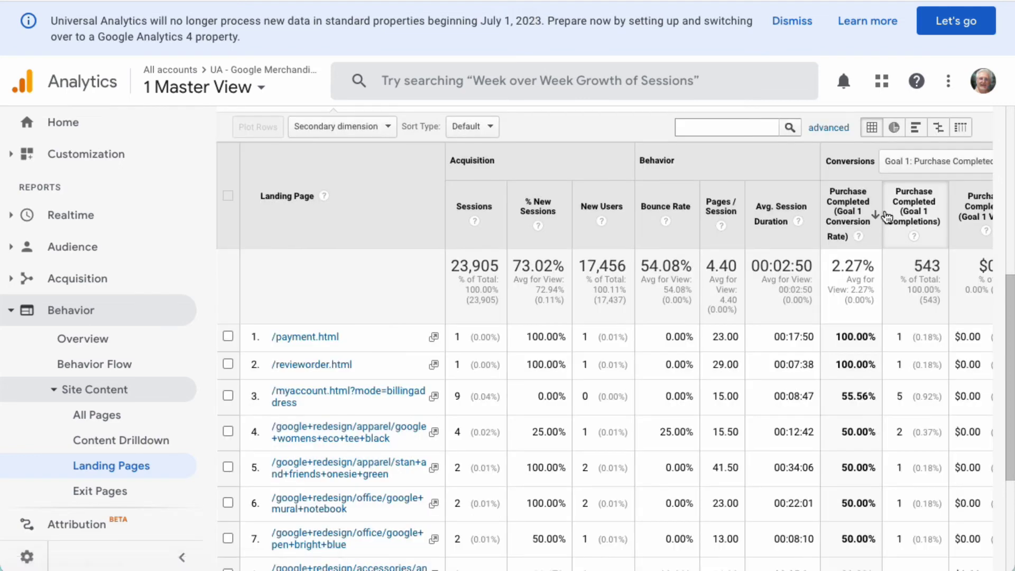